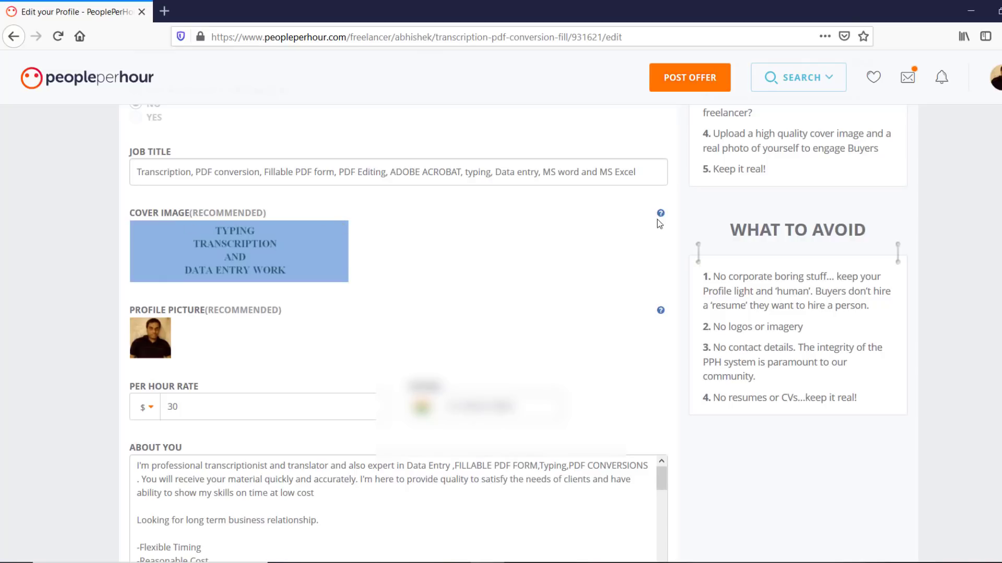
- Review the cover image, profile picture and phone fields of the freelancer profile form, including the currency options for the hourly rate
{"action": "mouse_move", "coordinate": [661, 215]}
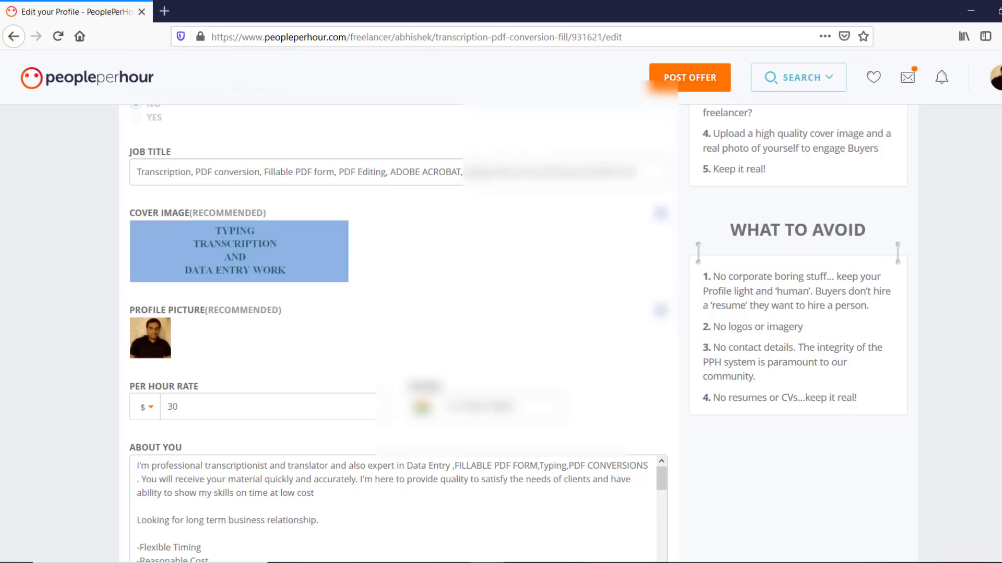
{"action": "scroll", "coordinate": [198, 225], "scroll_direction": "down", "scroll_amount": 3}
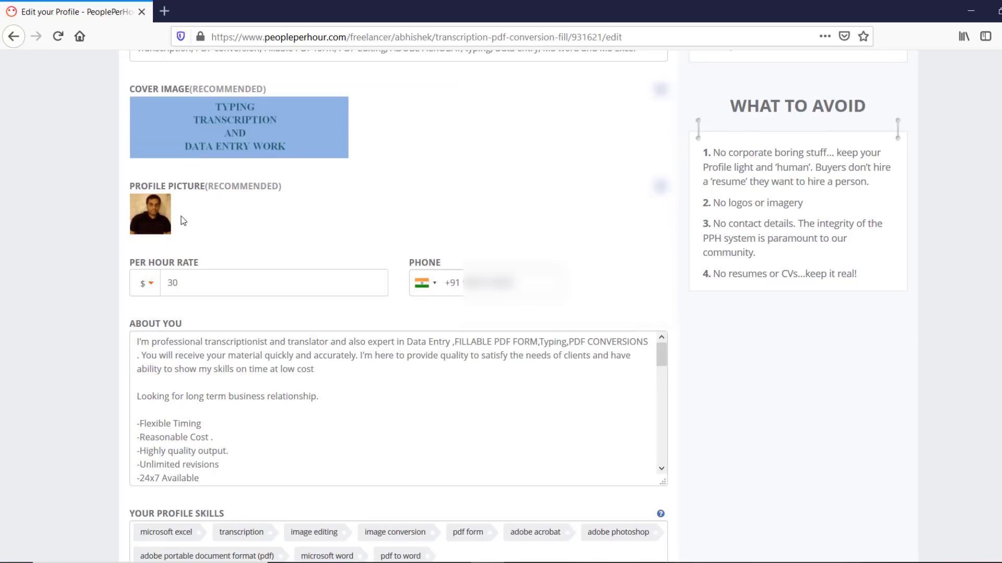
{"action": "scroll", "coordinate": [715, 230], "scroll_direction": "down", "scroll_amount": 2}
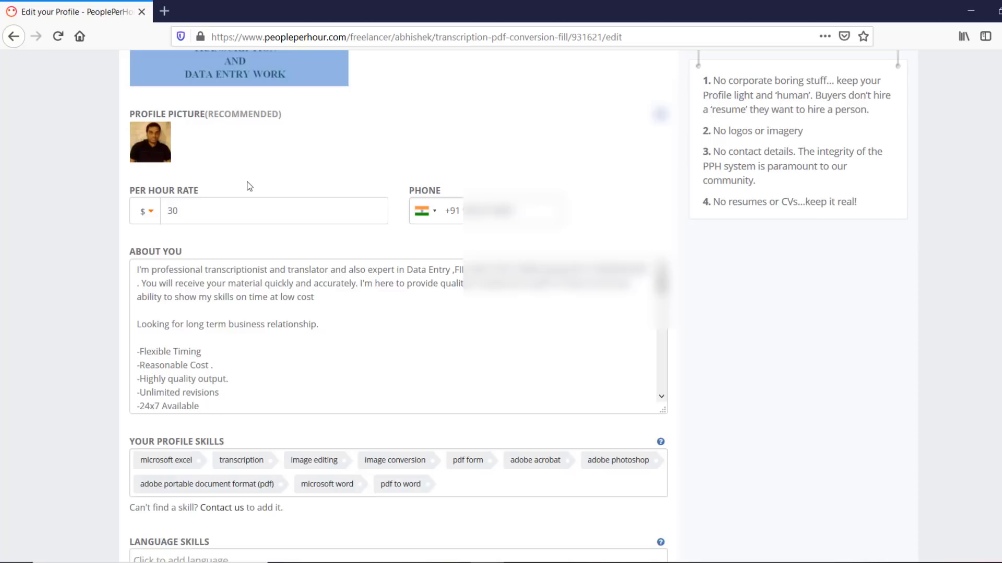
{"action": "left_click", "coordinate": [150, 212]}
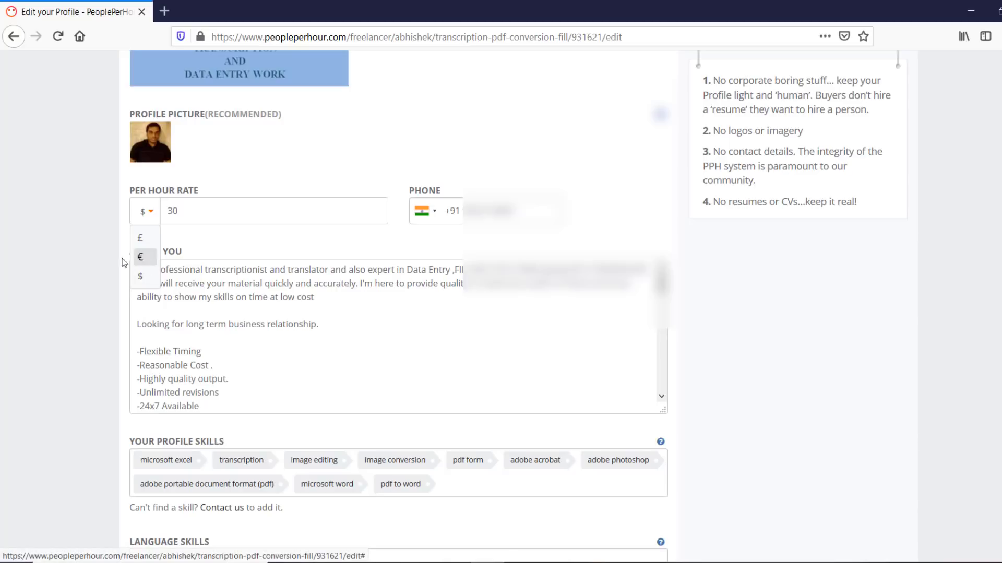
{"action": "left_click", "coordinate": [106, 265]}
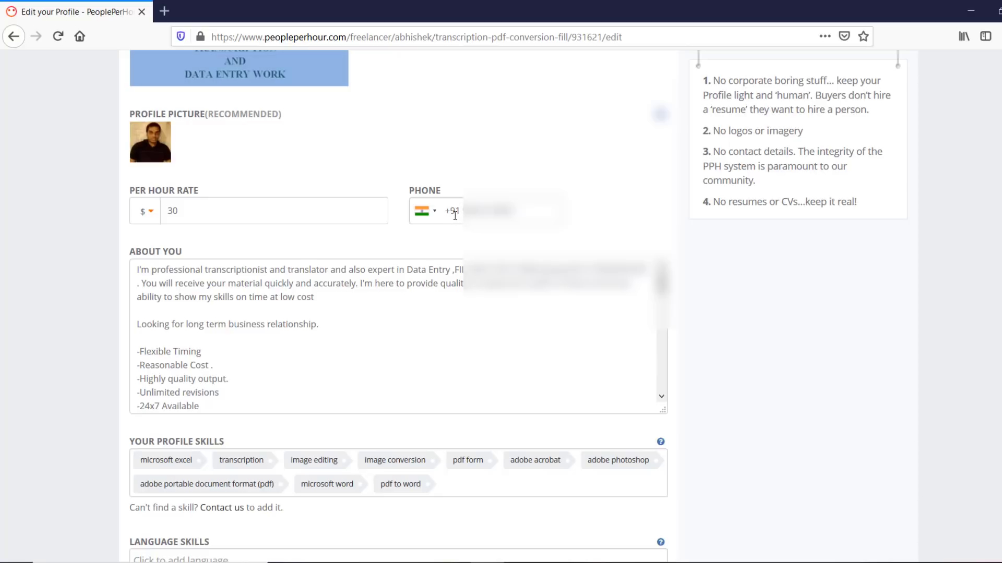
{"action": "scroll", "coordinate": [516, 307], "scroll_direction": "down", "scroll_amount": 1}
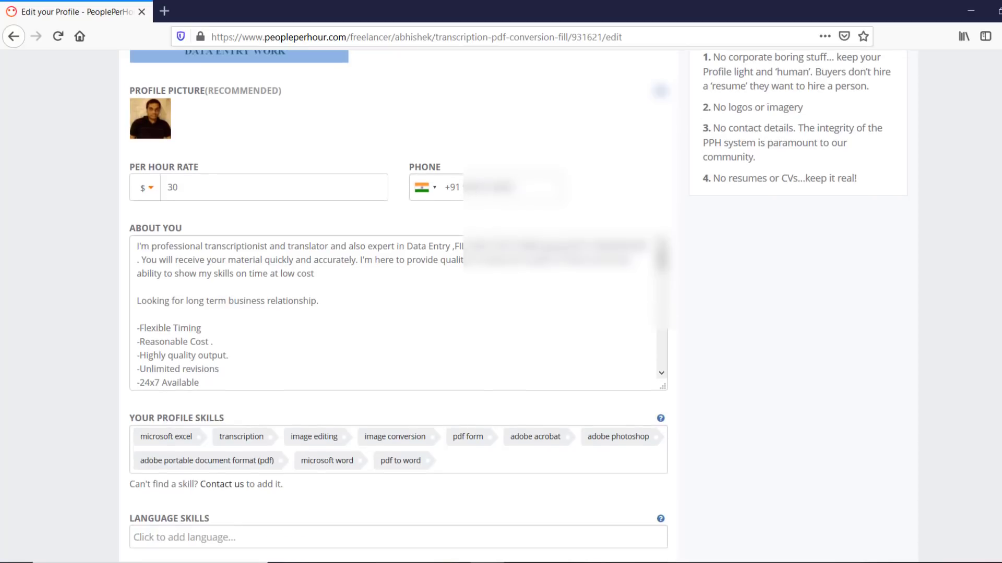
- Read through the whole About You description, down to the end of its list of services
{"action": "key", "text": "Tab"}
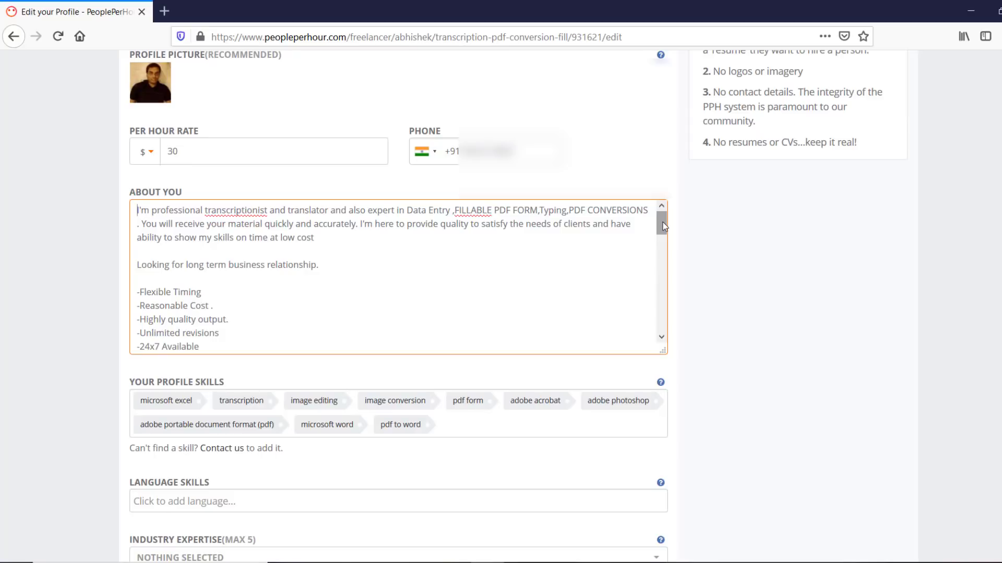
{"action": "left_click_drag", "start_coordinate": [661, 225], "coordinate": [668, 262]}
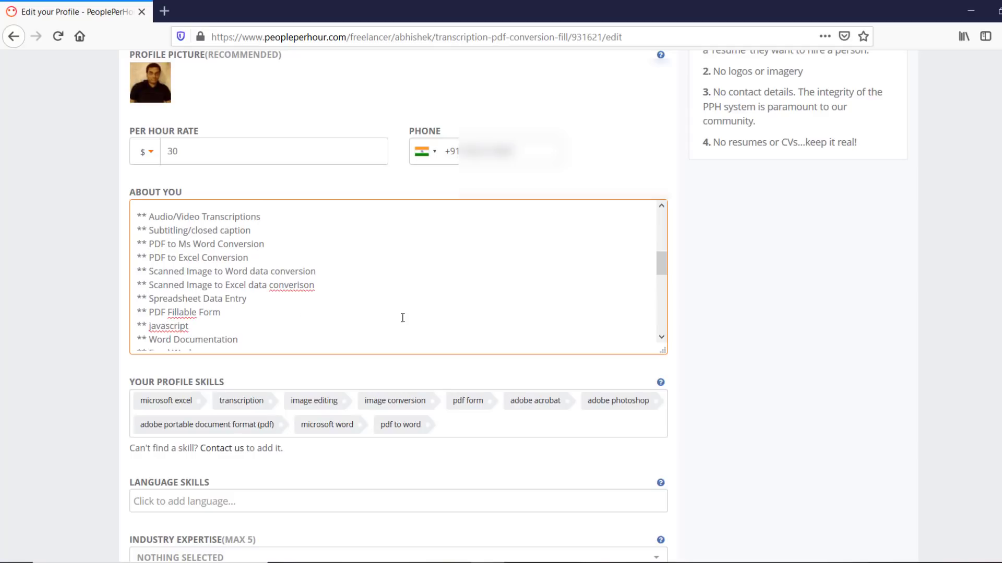
{"action": "left_click_drag", "start_coordinate": [662, 270], "coordinate": [663, 286]}
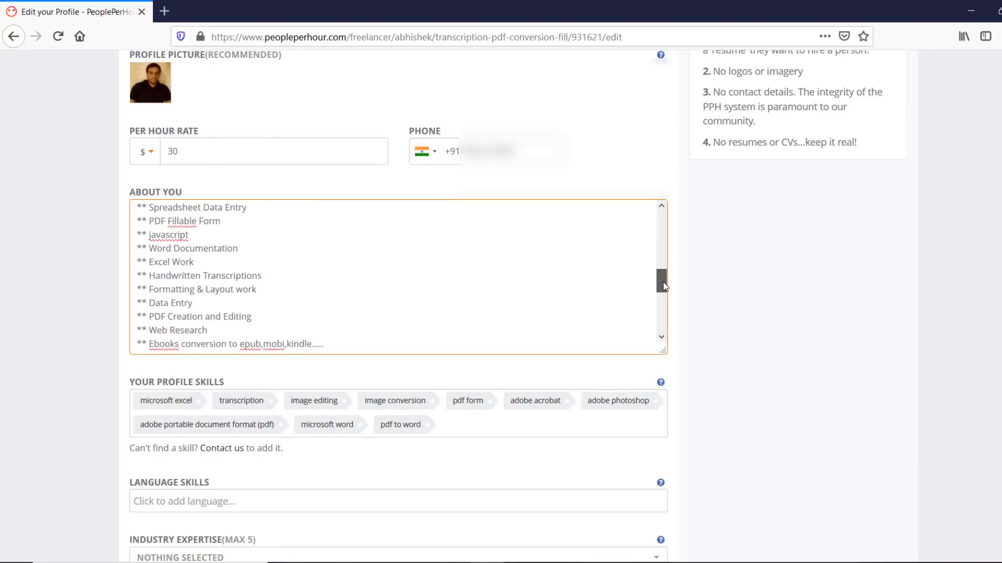
{"action": "left_click_drag", "start_coordinate": [663, 286], "coordinate": [665, 326]}
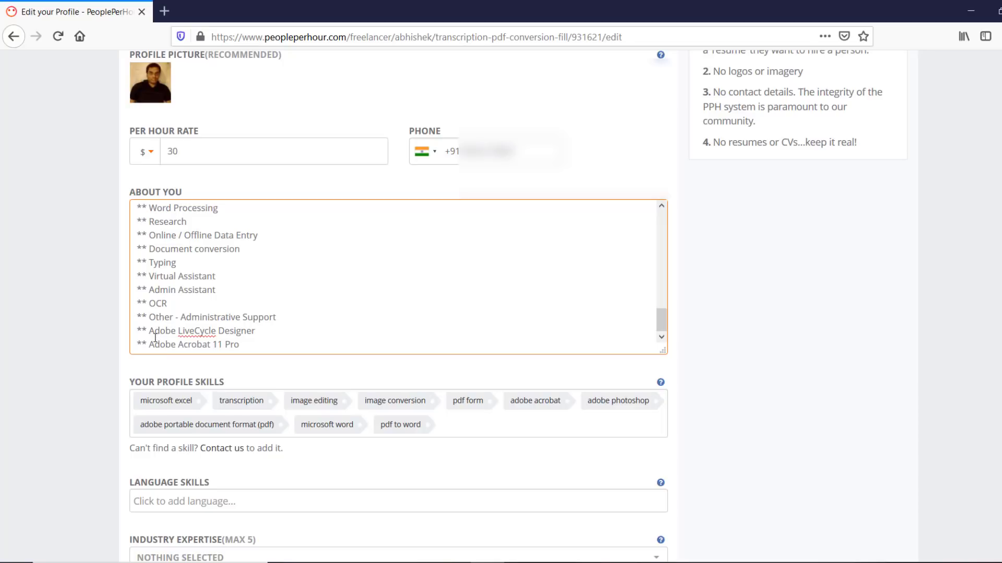
{"action": "left_click", "coordinate": [241, 341]}
- Review the profile's skills, language, industry expertise, portfolio, location and work notification settings down to the end of the form
{"action": "scroll", "coordinate": [976, 305], "scroll_direction": "down", "scroll_amount": 1}
{"action": "scroll", "coordinate": [397, 314], "scroll_direction": "down", "scroll_amount": 3}
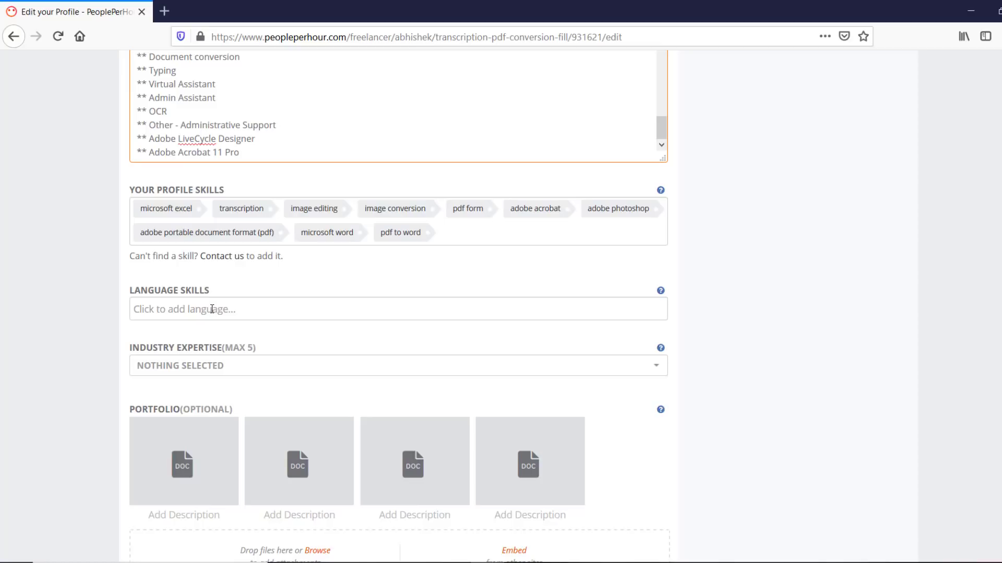
{"action": "scroll", "coordinate": [398, 306], "scroll_direction": "down", "scroll_amount": 5}
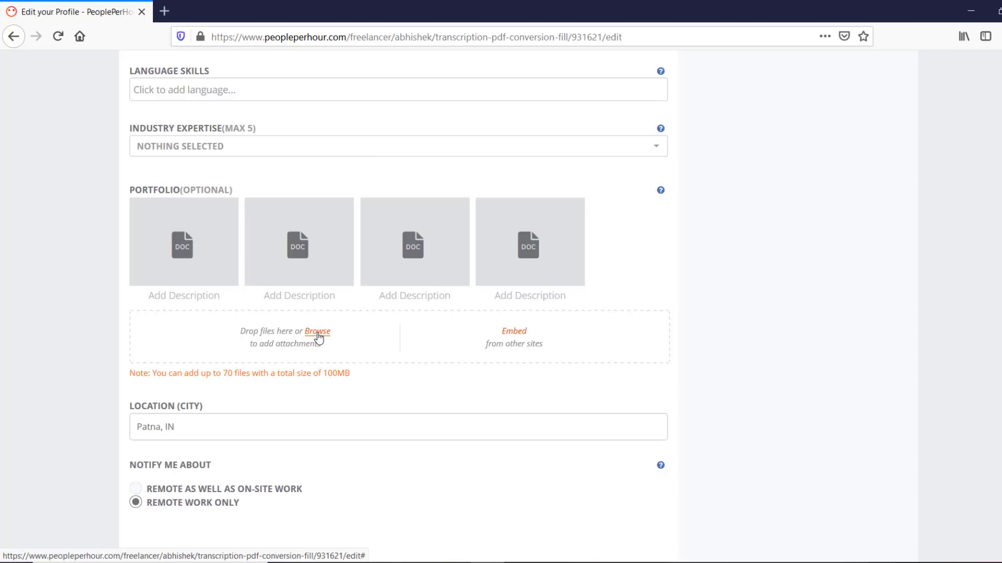
{"action": "scroll", "coordinate": [986, 353], "scroll_direction": "down", "scroll_amount": 3}
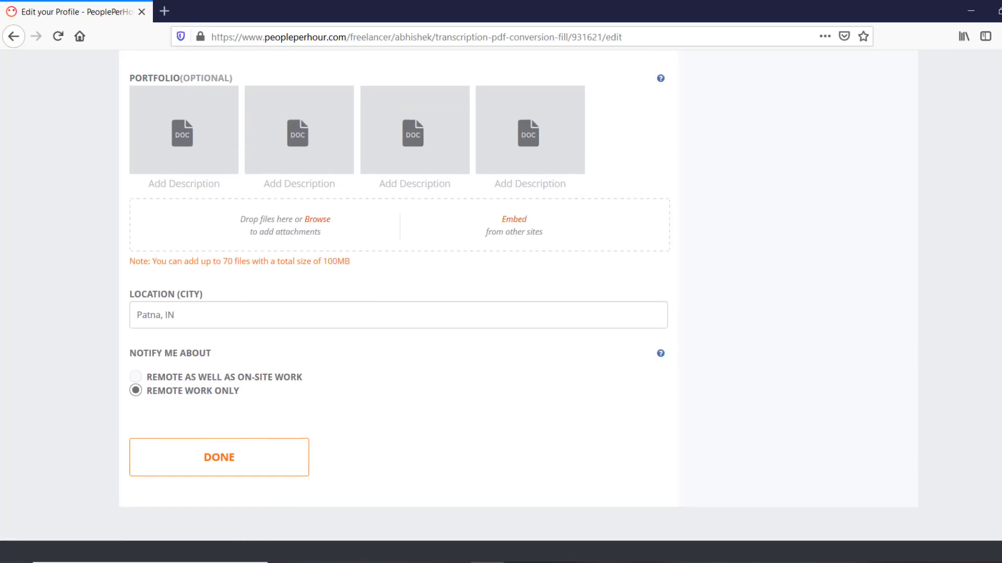
{"action": "scroll", "coordinate": [501, 295], "scroll_direction": "down", "scroll_amount": 1}
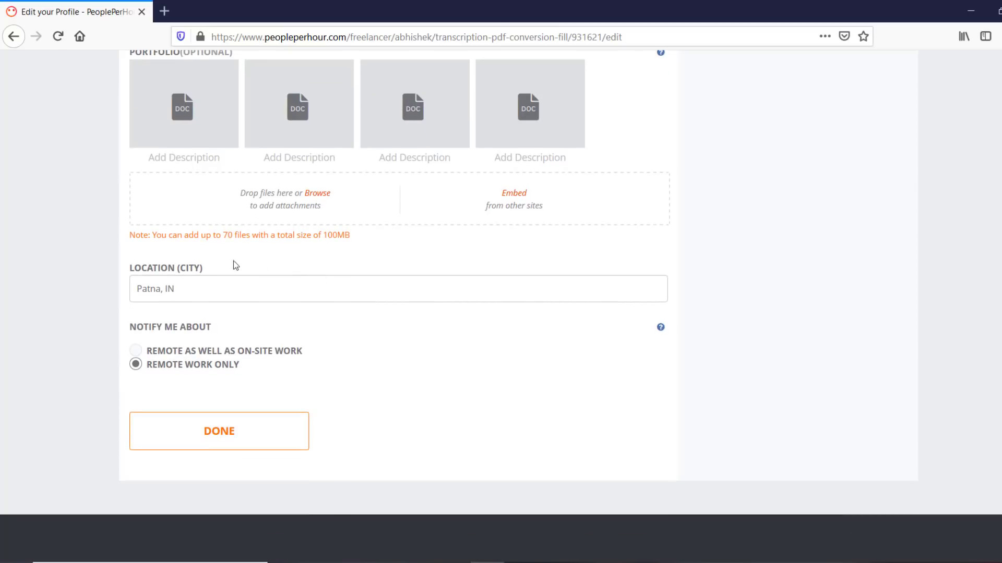
{"action": "left_click", "coordinate": [197, 432]}
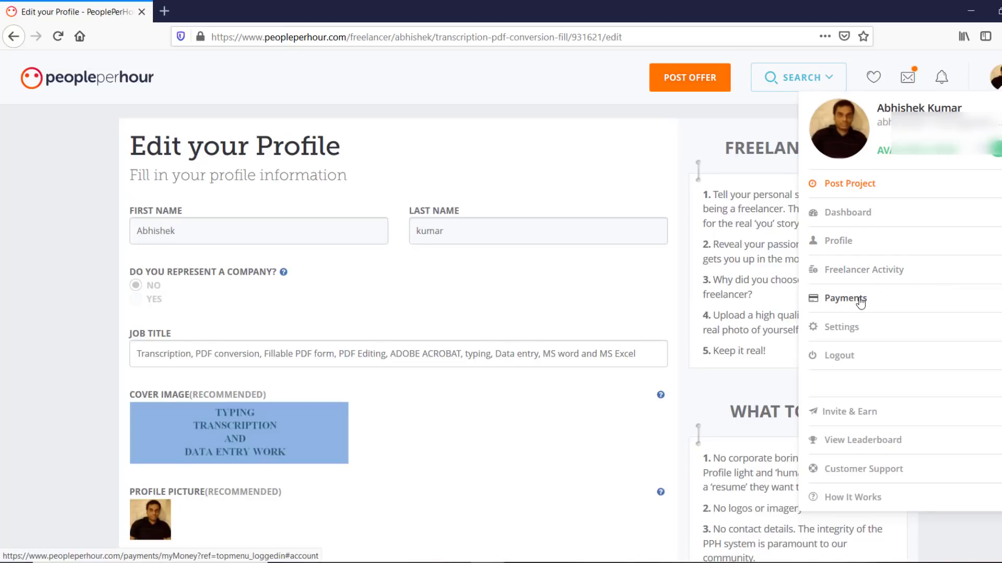
- Open the Payments page and examine the Convert Funds form with GBP to USD selected, closing it without requesting a conversion
{"action": "left_click", "coordinate": [860, 301]}
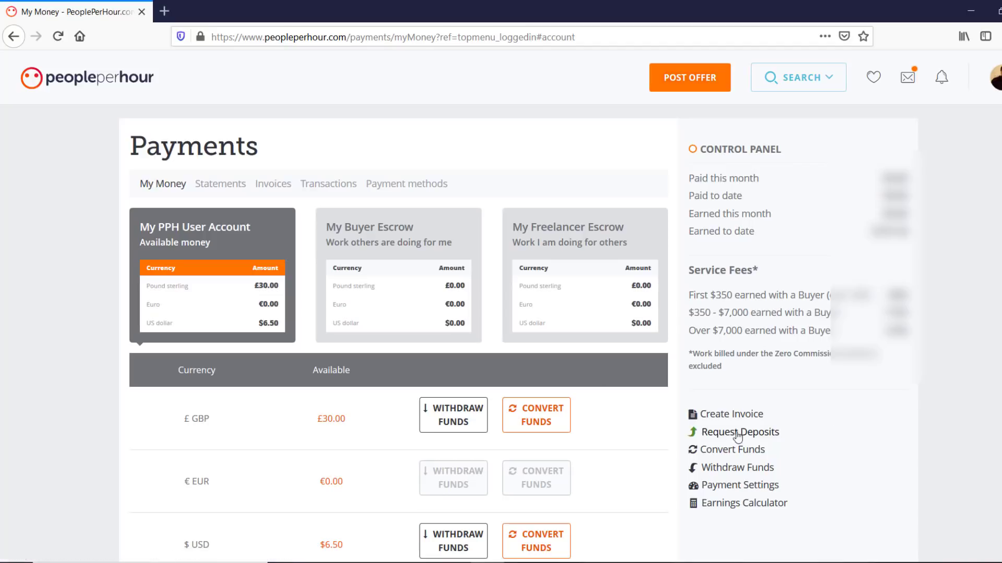
{"action": "left_click", "coordinate": [718, 452]}
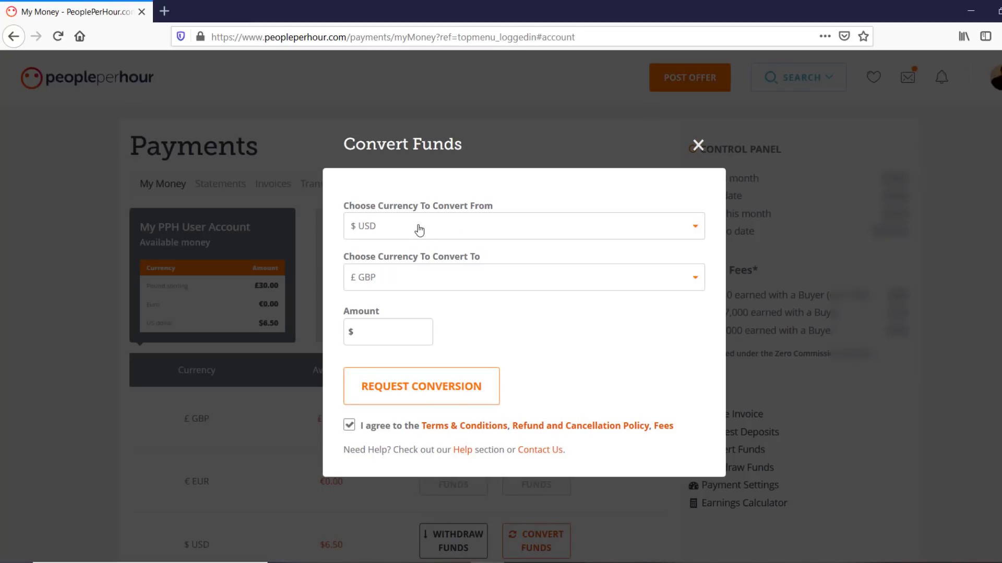
{"action": "left_click", "coordinate": [388, 228]}
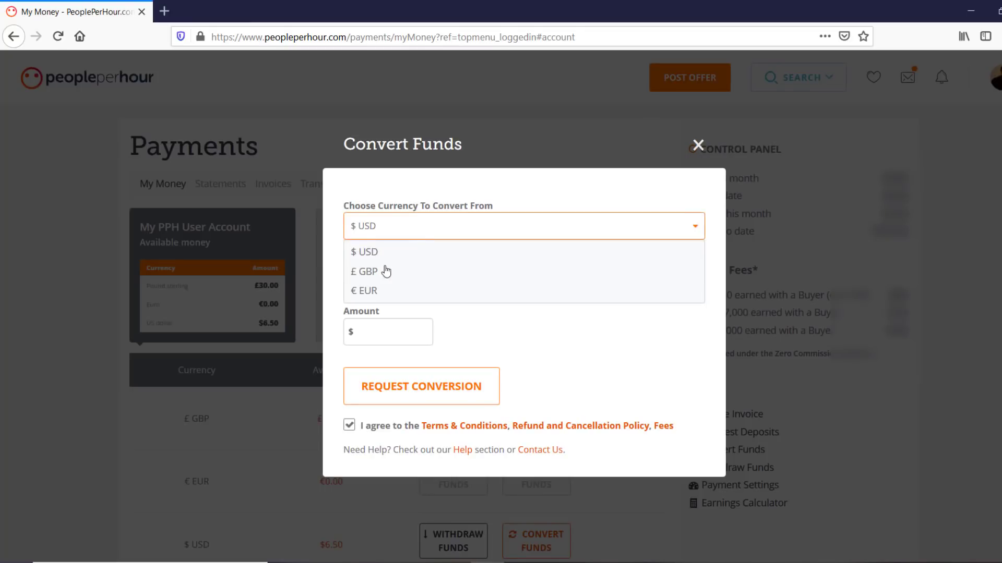
{"action": "left_click", "coordinate": [374, 276]}
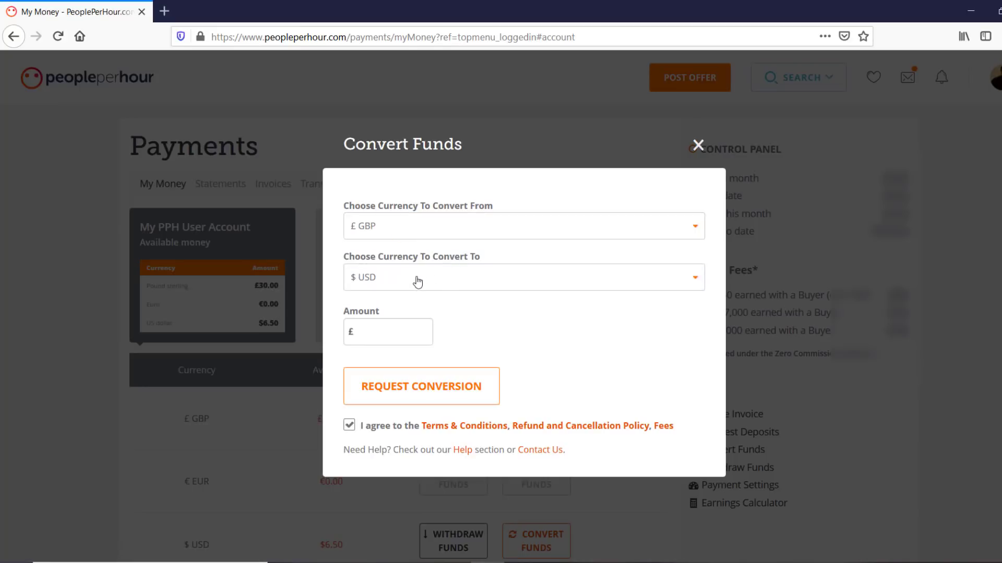
{"action": "left_click", "coordinate": [586, 286]}
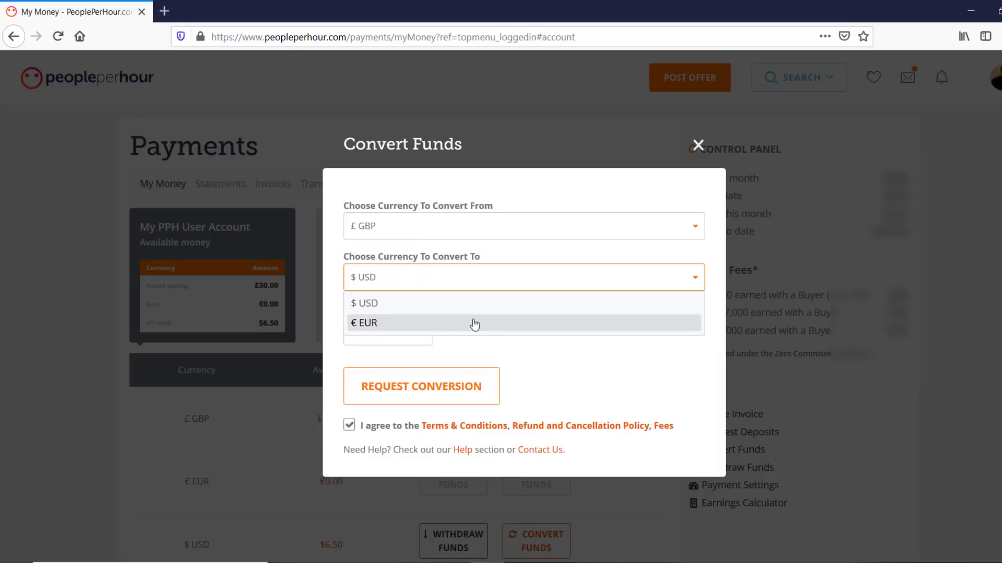
{"action": "left_click", "coordinate": [496, 344]}
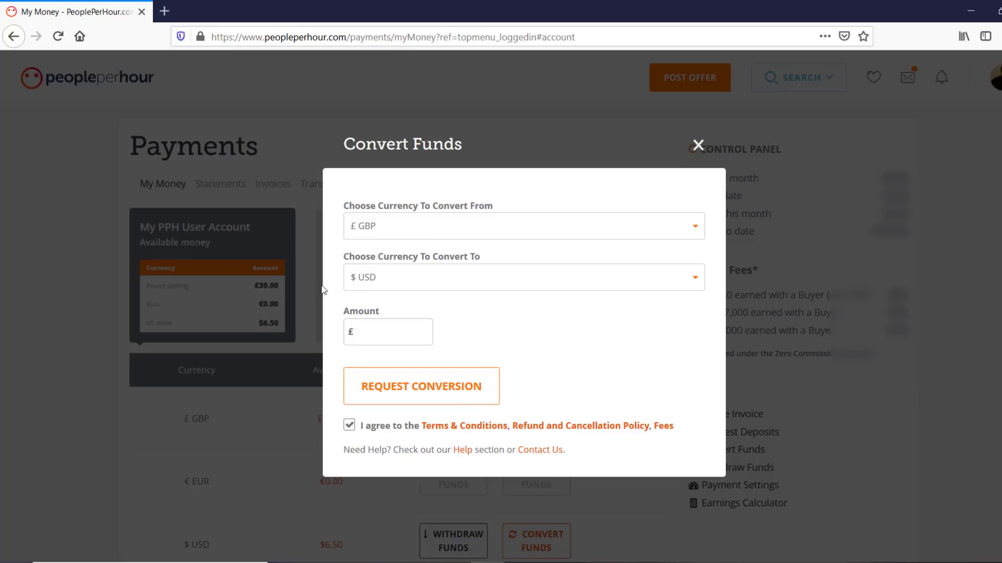
{"action": "left_click", "coordinate": [358, 332]}
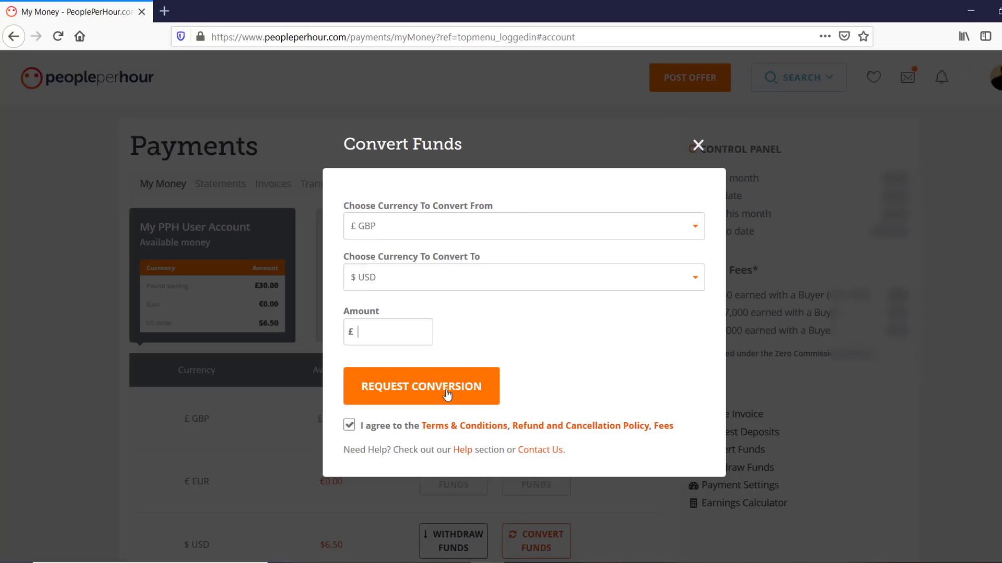
{"action": "left_click", "coordinate": [699, 145]}
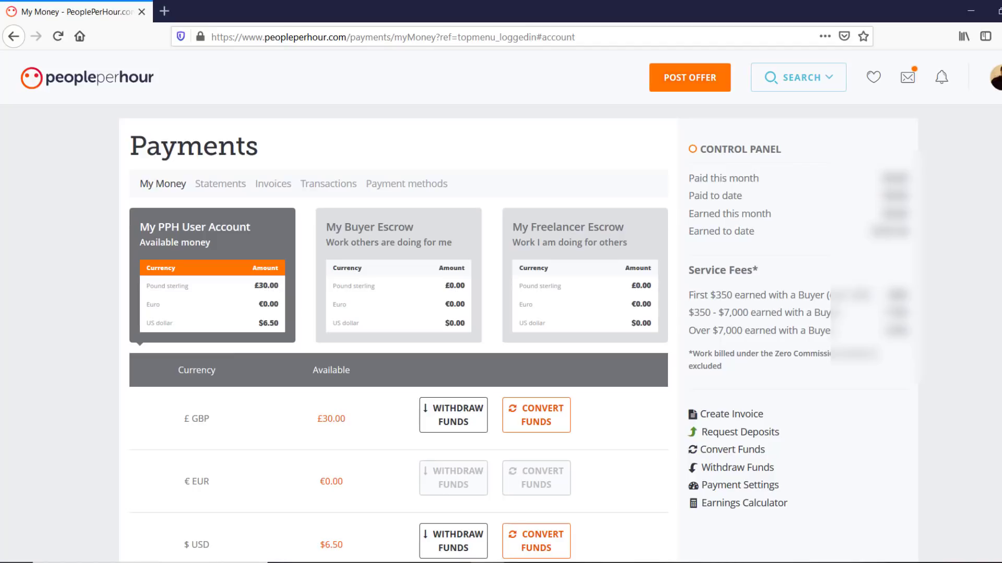
- Examine the Withdraw Funds form for the US dollar PPH user account and close it without requesting a withdrawal
{"action": "left_click", "coordinate": [720, 465]}
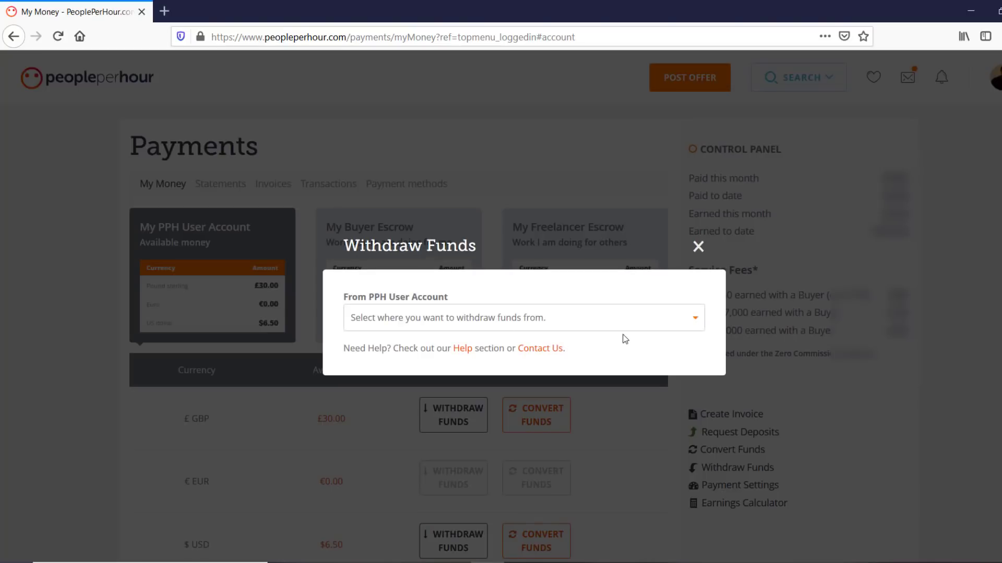
{"action": "left_click", "coordinate": [674, 327]}
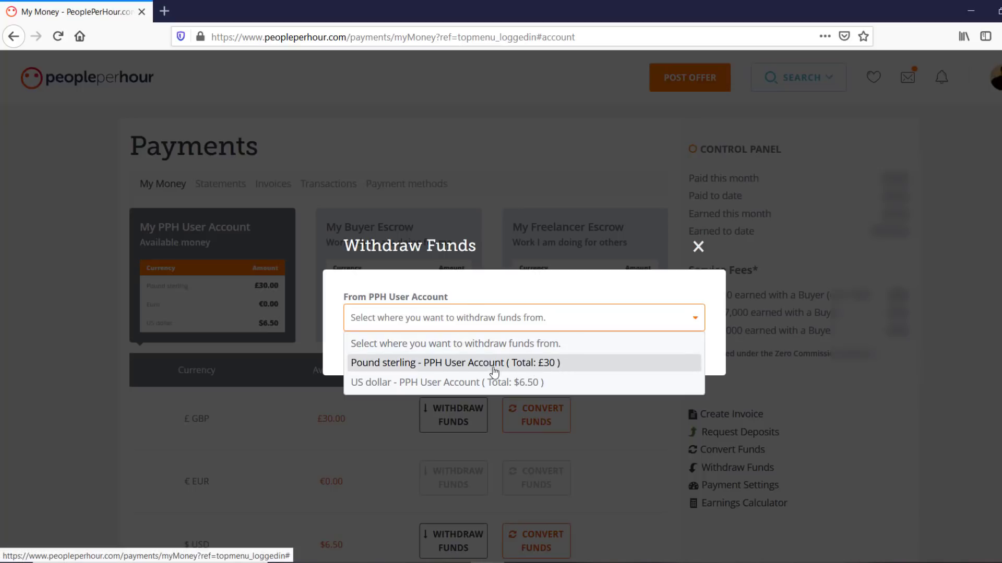
{"action": "left_click", "coordinate": [513, 388]}
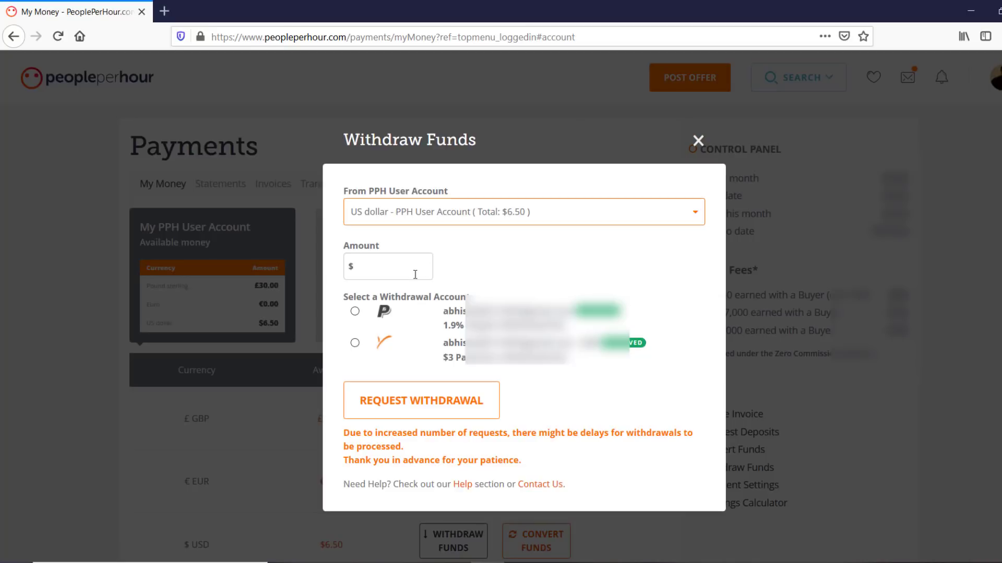
{"action": "left_click", "coordinate": [383, 264]}
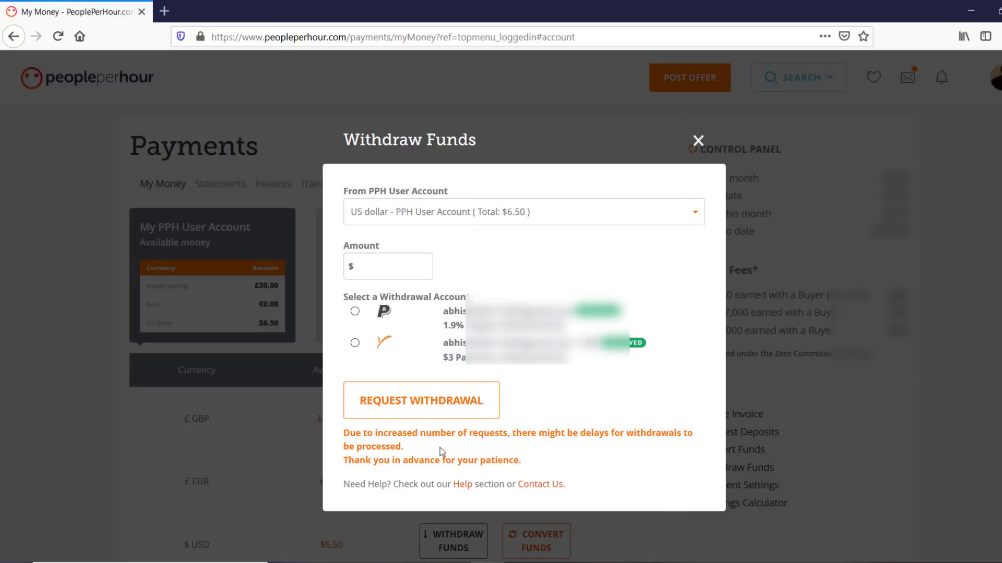
{"action": "left_click", "coordinate": [698, 141]}
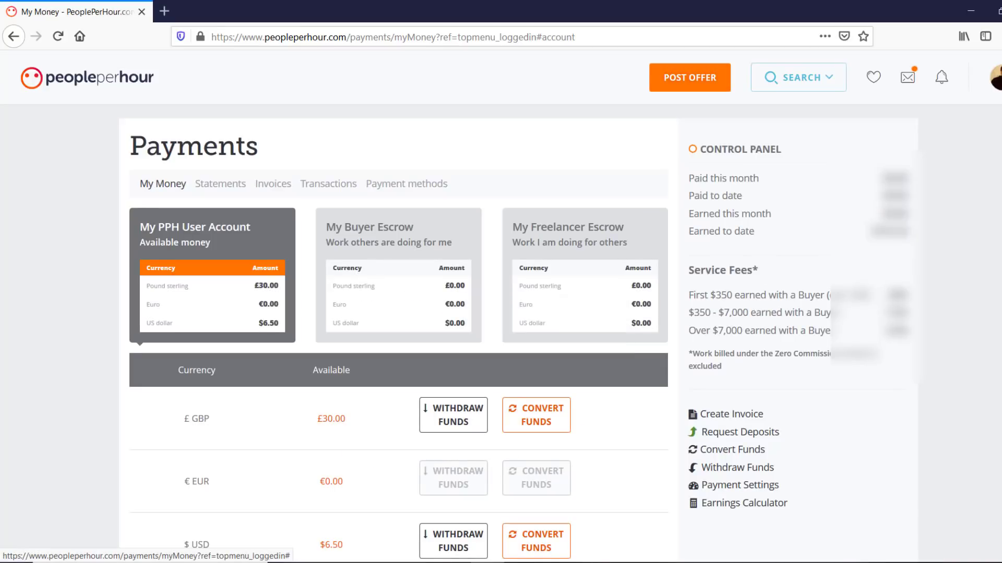
- View the general account settings and open the form for posting a new offer
{"action": "left_click", "coordinate": [994, 77]}
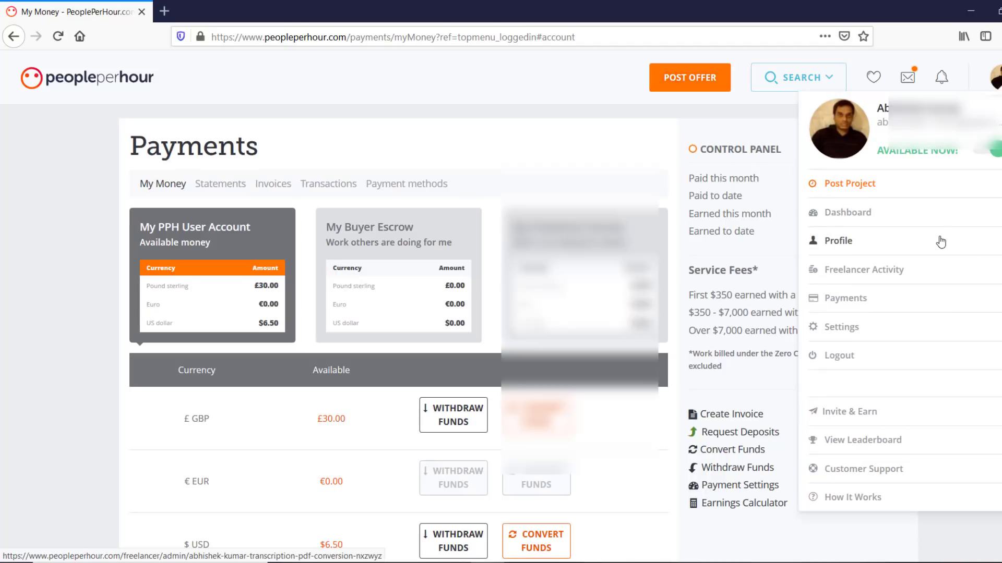
{"action": "left_click", "coordinate": [861, 331]}
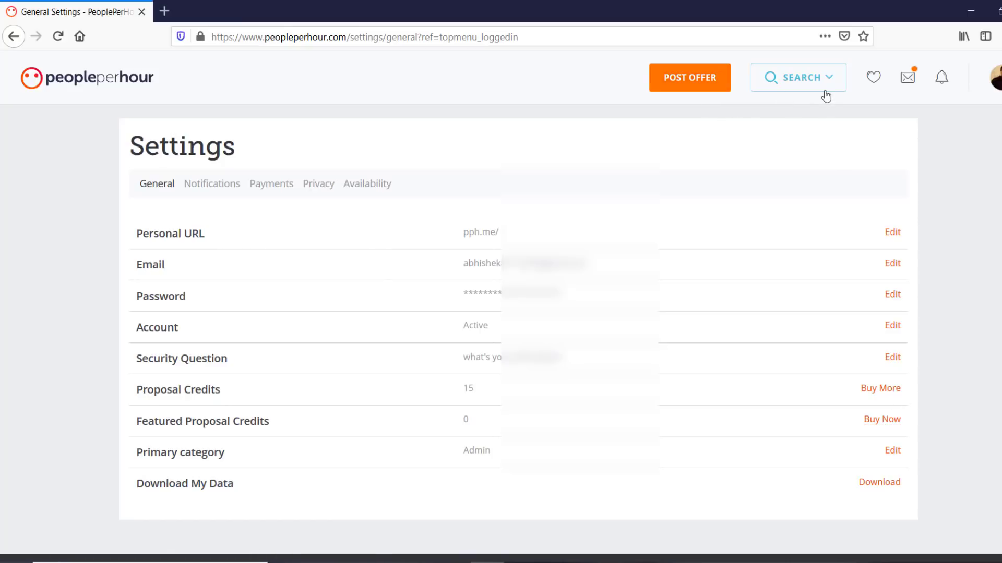
{"action": "left_click", "coordinate": [708, 85]}
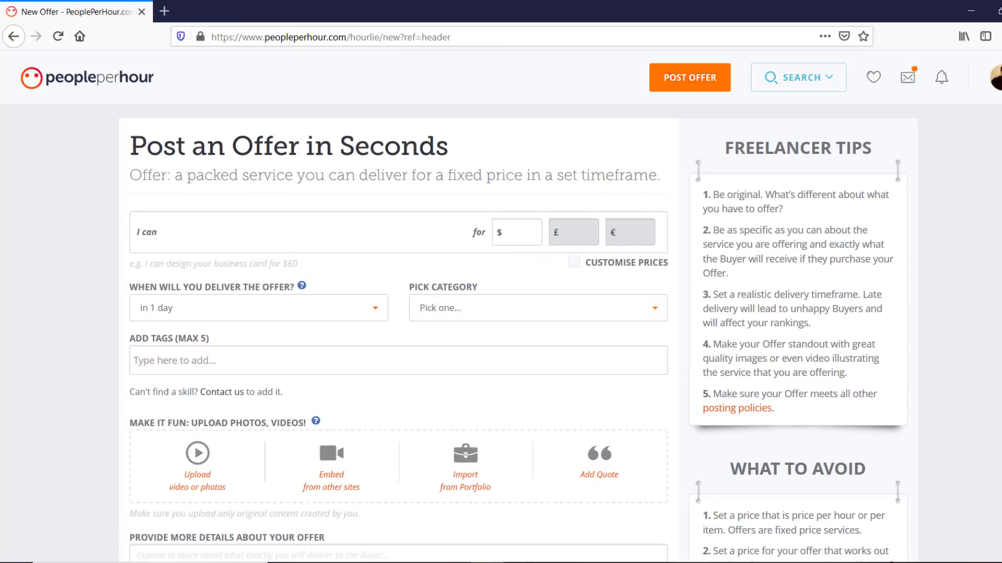